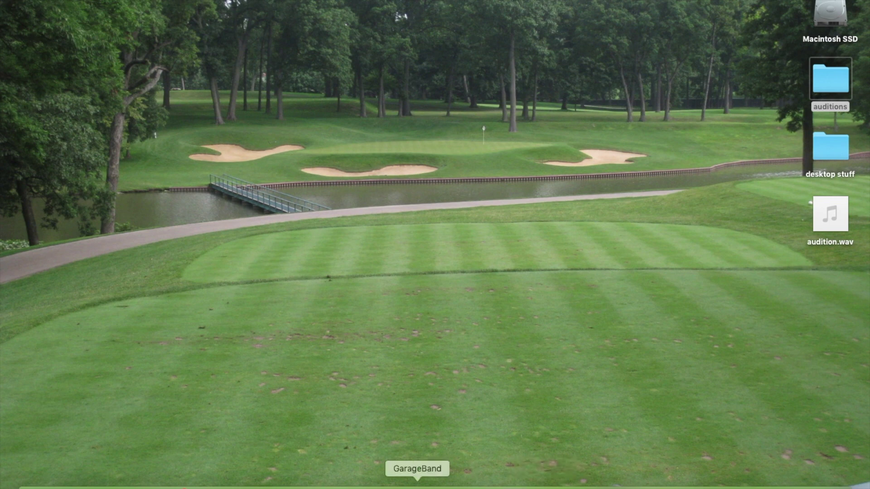
Open the audition project in GarageBand and play back the recorded voice track.
click(417, 487)
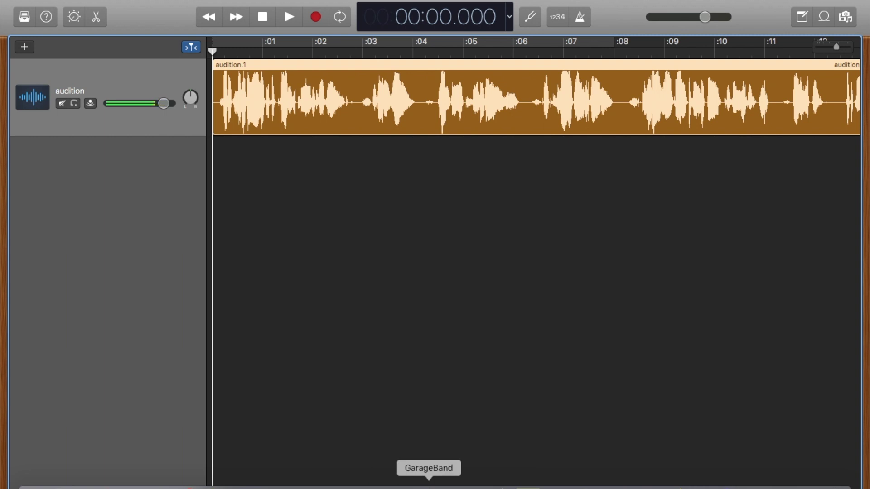
key(space)
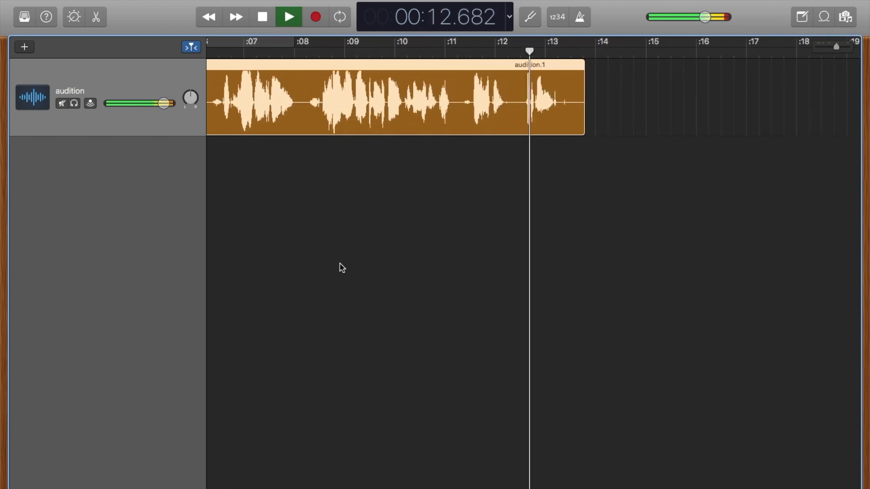
Stop playback so the playhead returns to 00:00.000.
key(space)
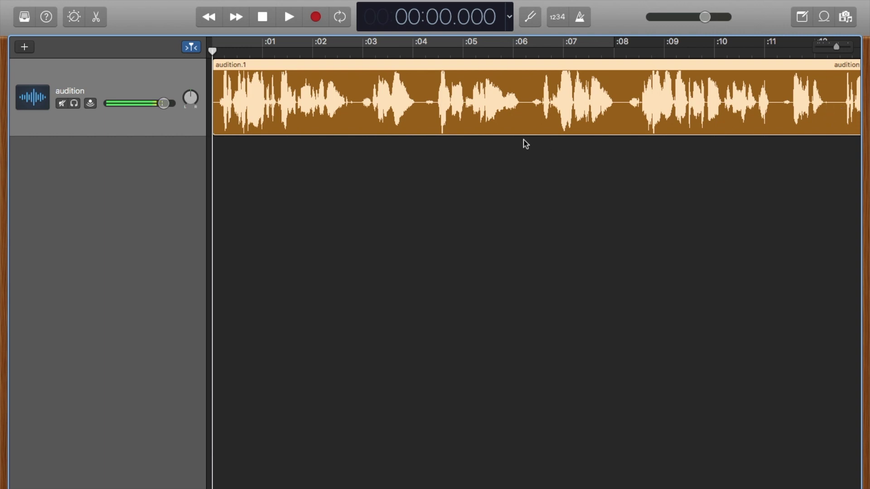
Zoom in, trim the leading silence off the audition region, and preview the opening phrase.
mouse_move(259, 99)
scroll(261, 94, up, 2)
scroll(261, 94, up, 3)
scroll(261, 93, up, 2)
scroll(260, 94, up, 1)
scroll(261, 96, up, 2)
scroll(262, 96, up, 1)
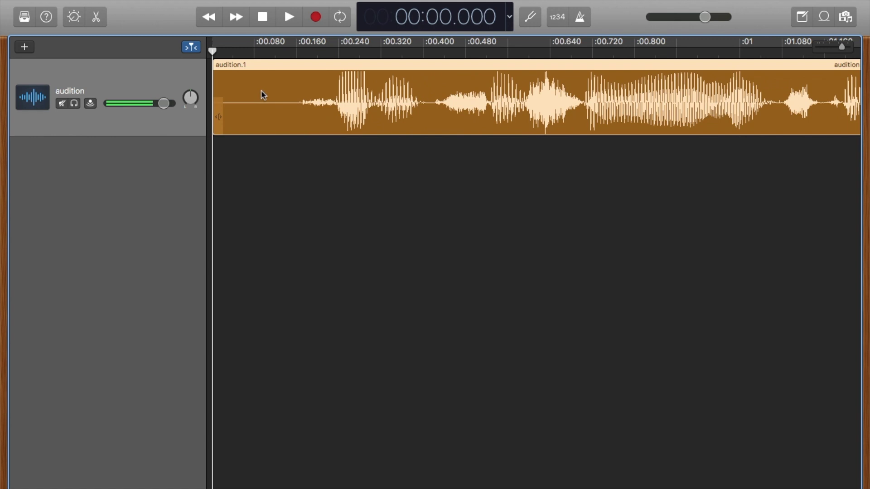
mouse_move(219, 108)
mouse_down()
mouse_move(302, 114)
mouse_move(242, 93)
mouse_up()
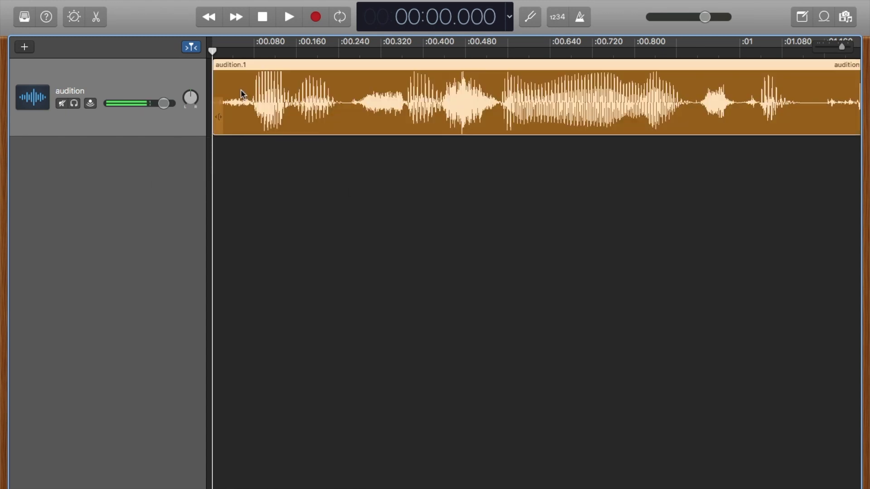
key(space)
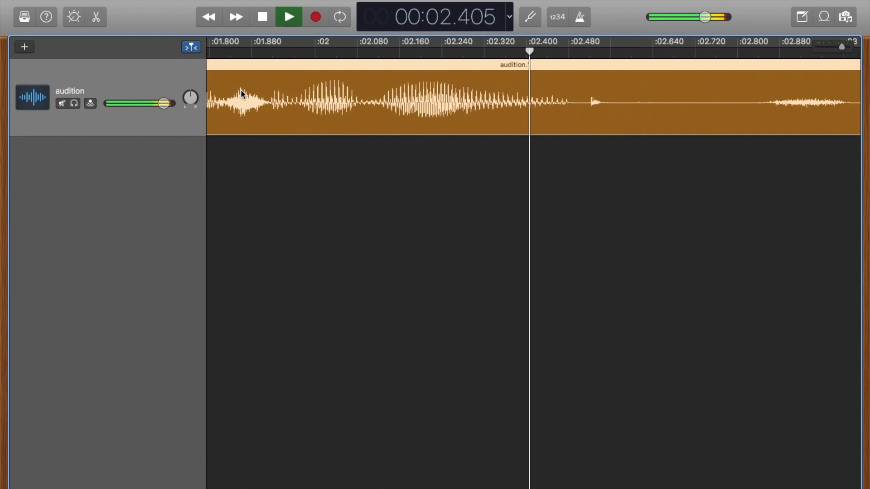
key(space)
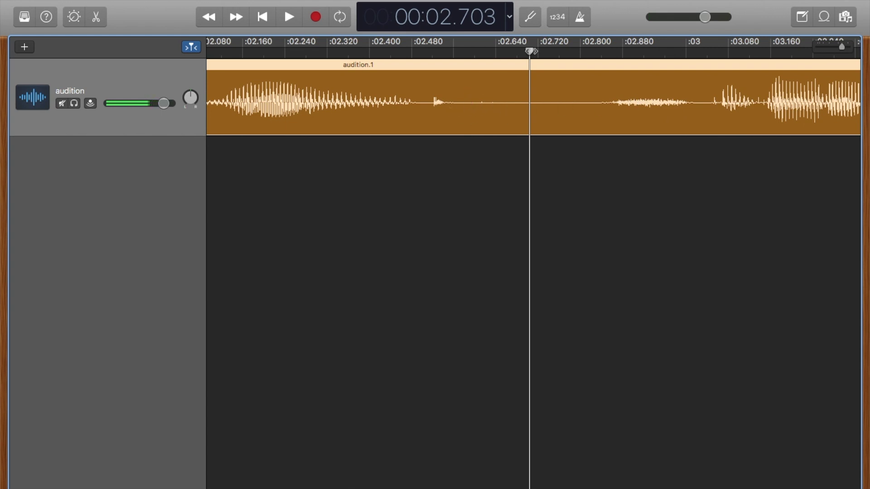
Split at 02.580, trim audition.3's start to about 3.05 s, and replay the edit.
drag(533, 52, 464, 51)
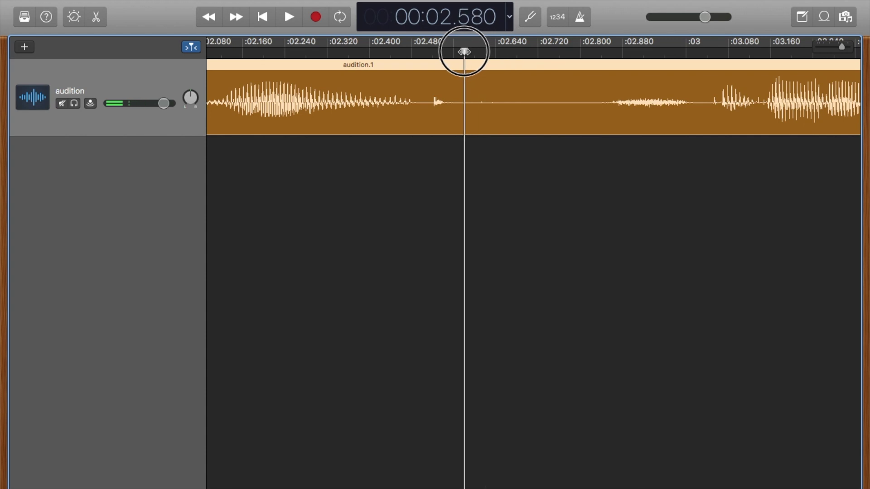
key(super+t)
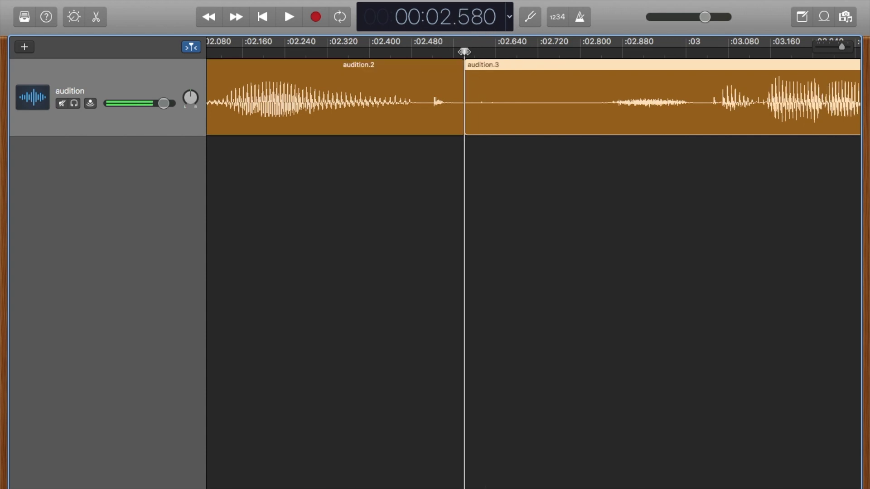
drag(467, 109, 718, 130)
click(282, 53)
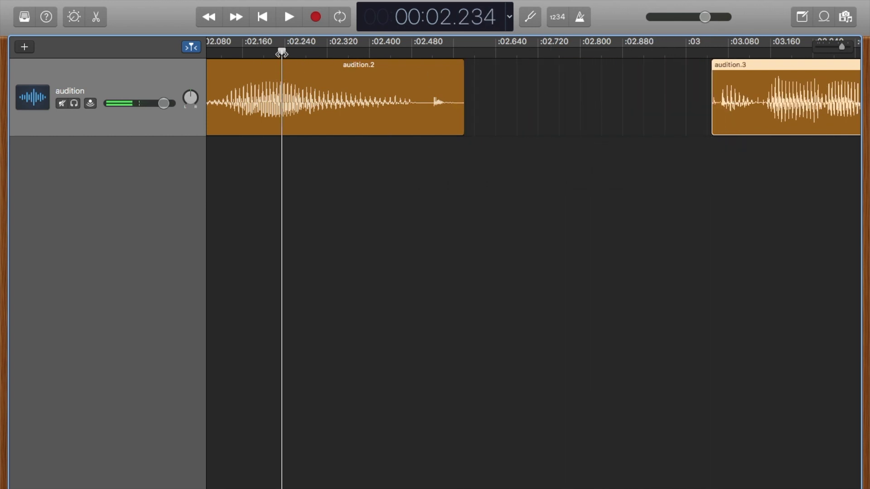
drag(282, 53, 222, 54)
key(space)
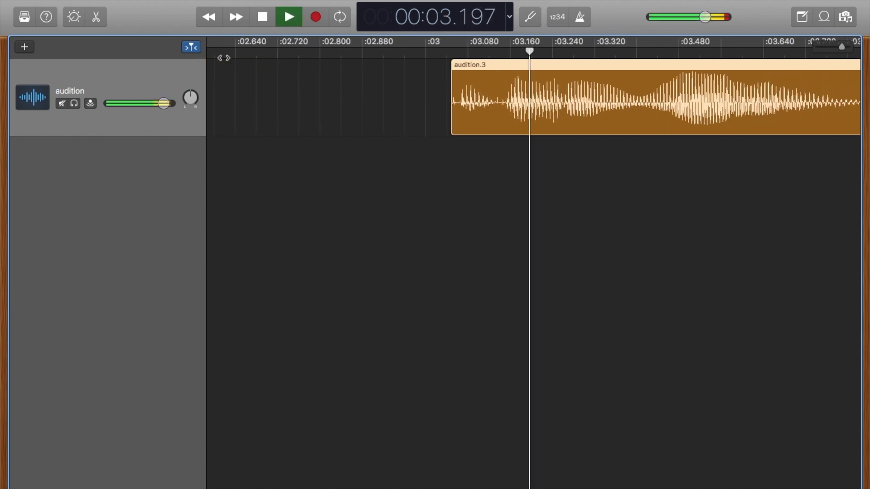
Split audition.3 at 03.897, trim audition.5's start to about 4.3 s, and replay.
key(space)
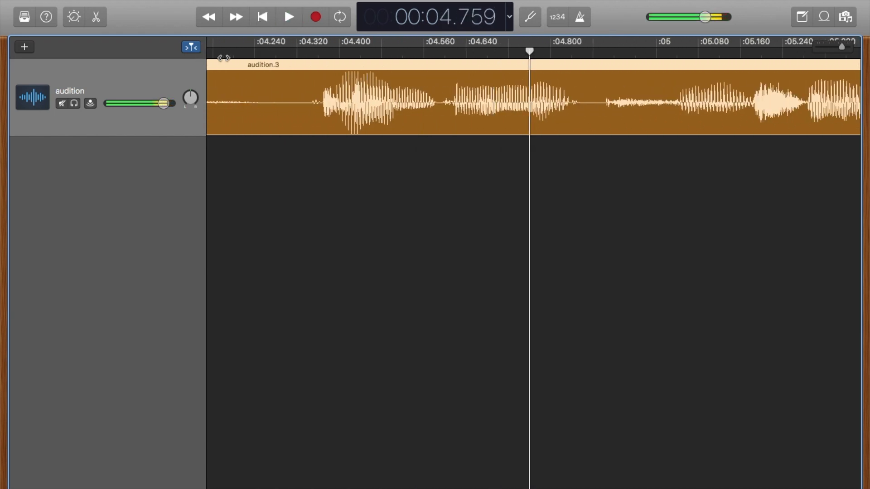
scroll(318, 84, left, 3)
scroll(318, 84, left, 4)
scroll(363, 82, left, 1)
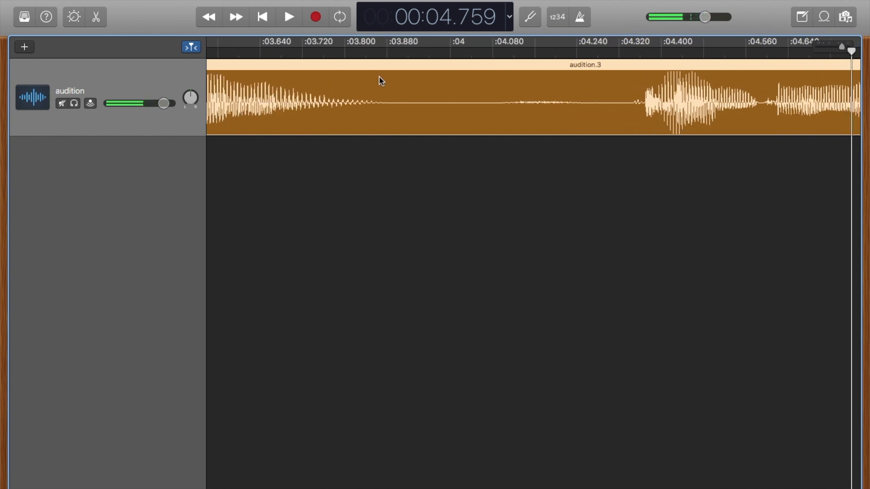
click(395, 51)
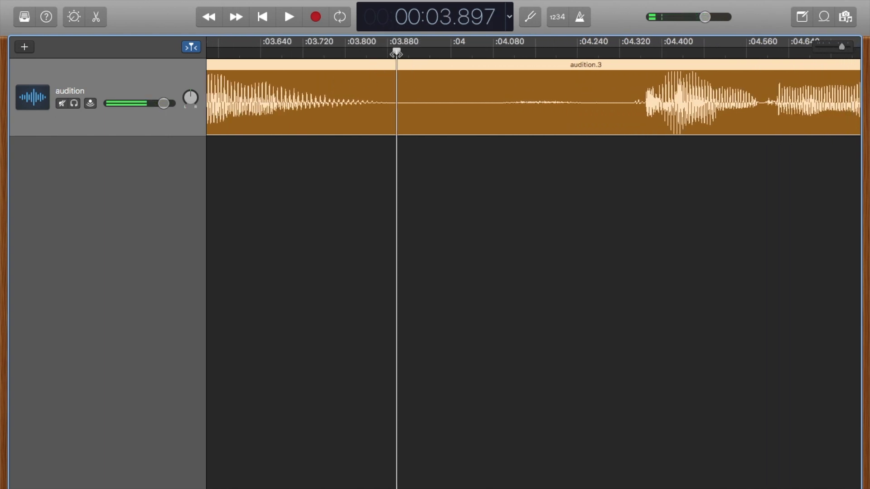
key(super+t)
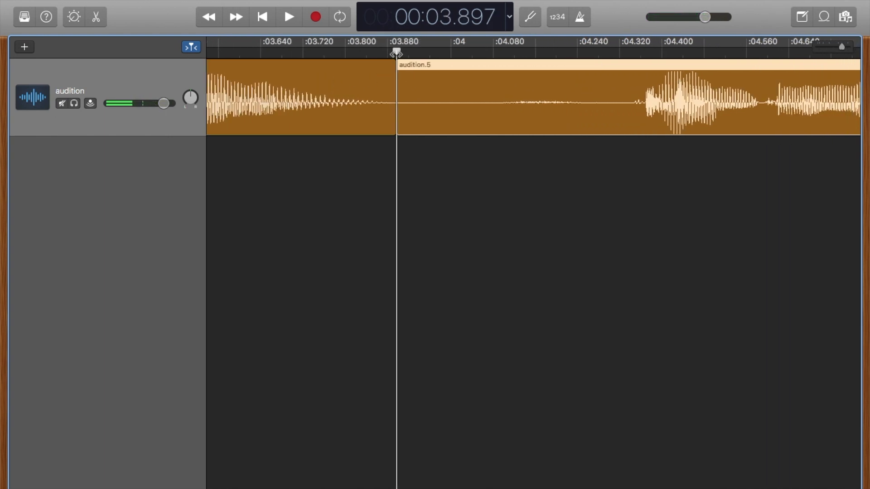
drag(415, 116, 629, 112)
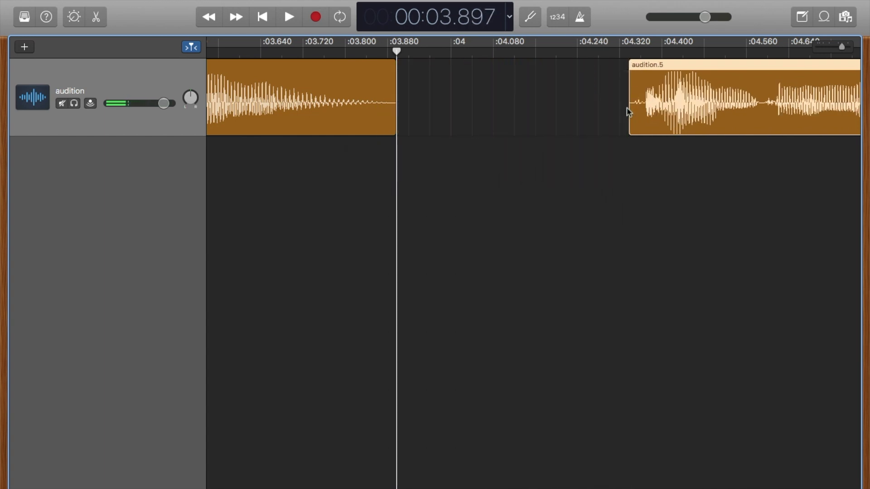
key(space)
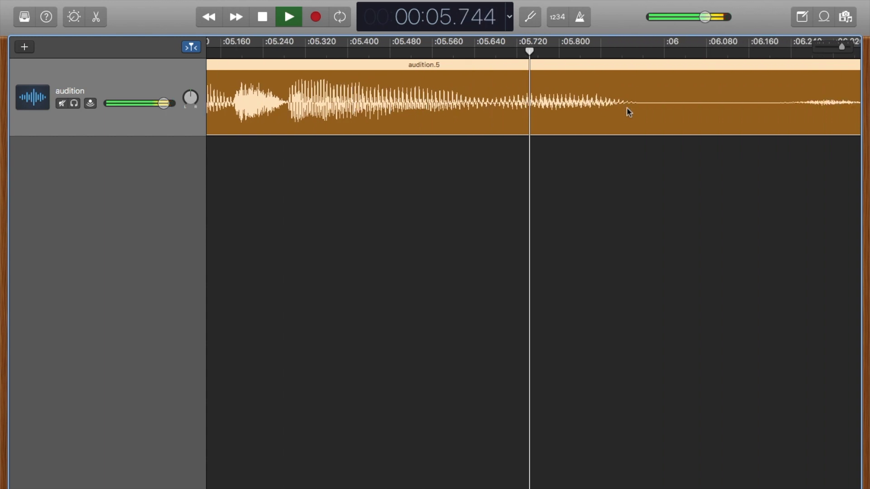
Split near 5.98 s, trim audition.7's start to about 6.4 s, and replay.
key(space)
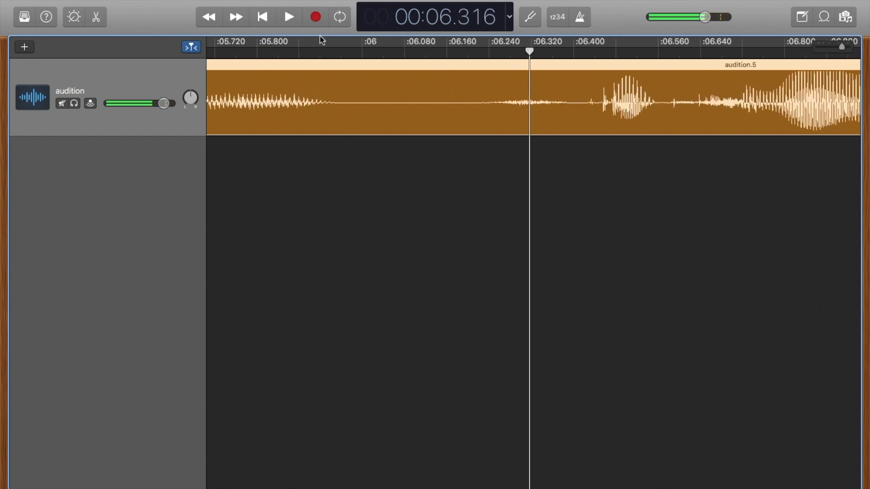
click(353, 53)
key(super+t)
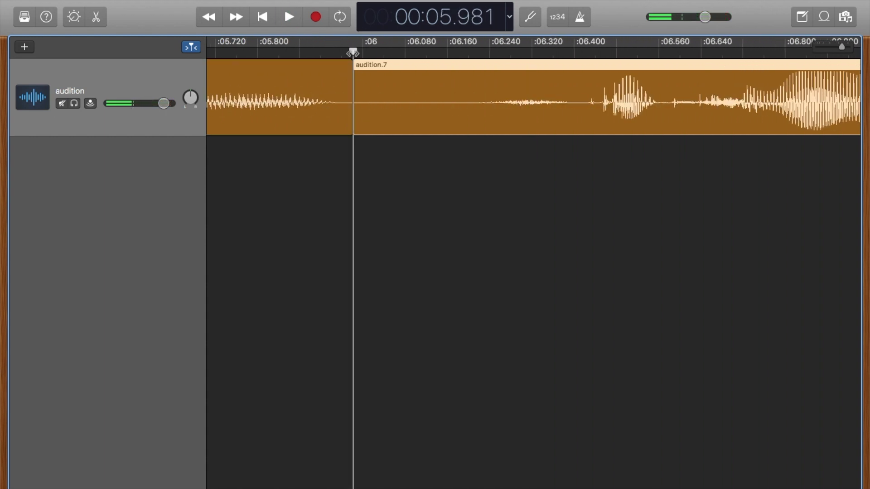
drag(363, 116, 597, 131)
key(space)
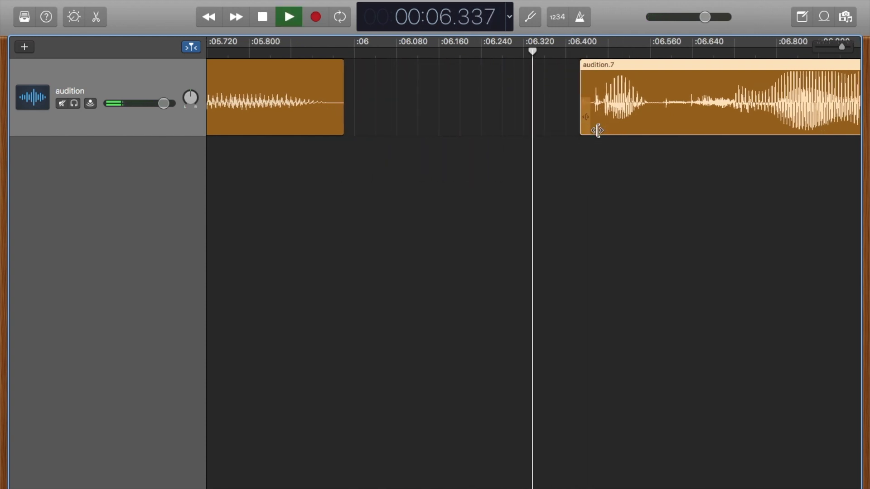
Split audition.7 at 7.875 s, trim audition.9's start to about 8.4 s, and preview.
key(space)
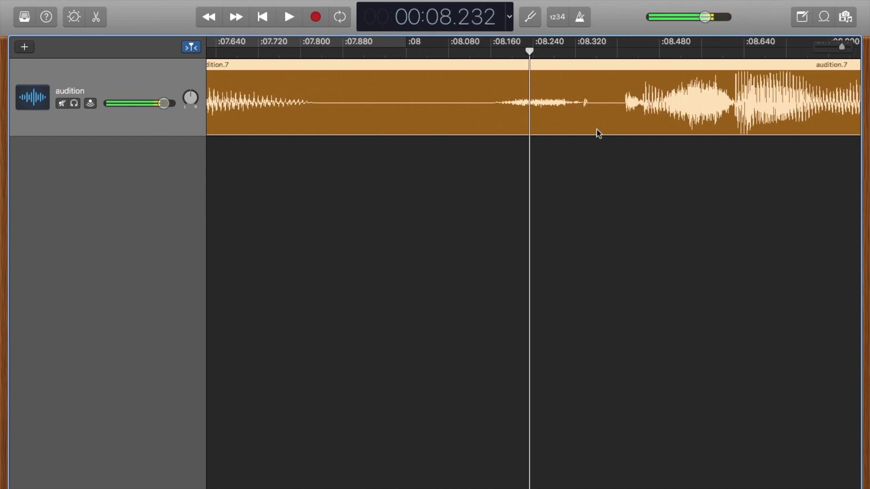
click(344, 54)
drag(344, 54, 340, 53)
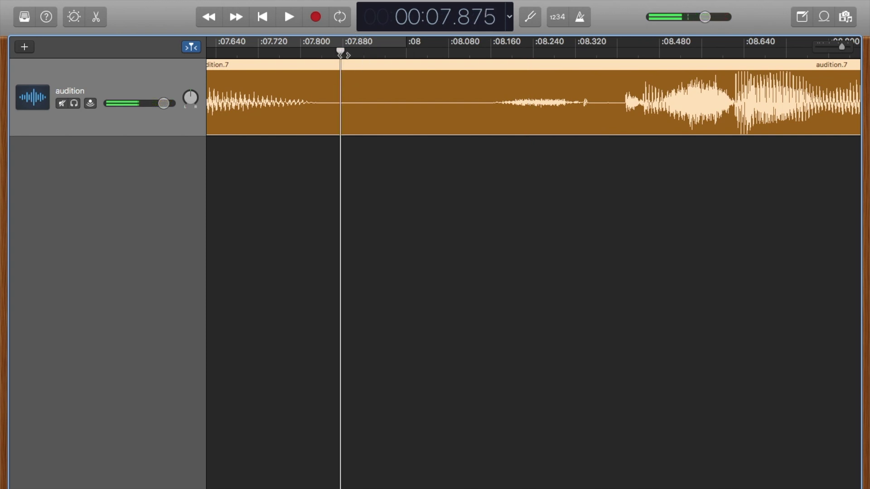
key(super+t)
drag(343, 107, 626, 115)
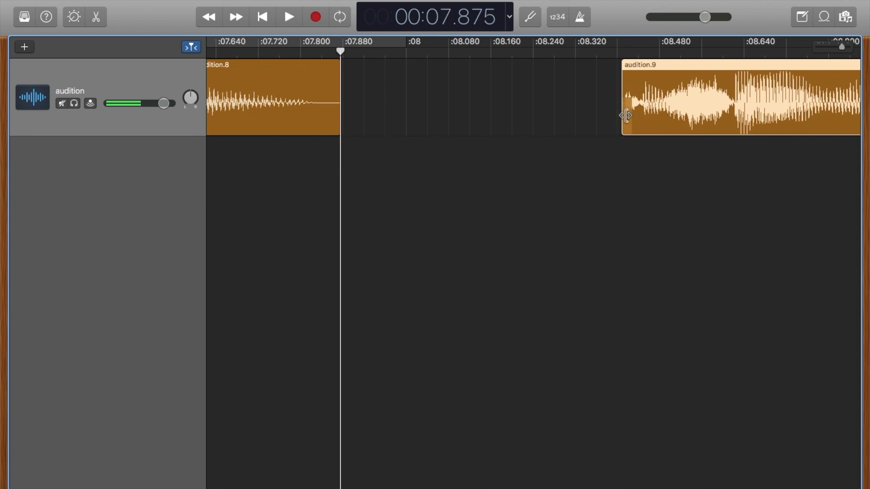
key(space)
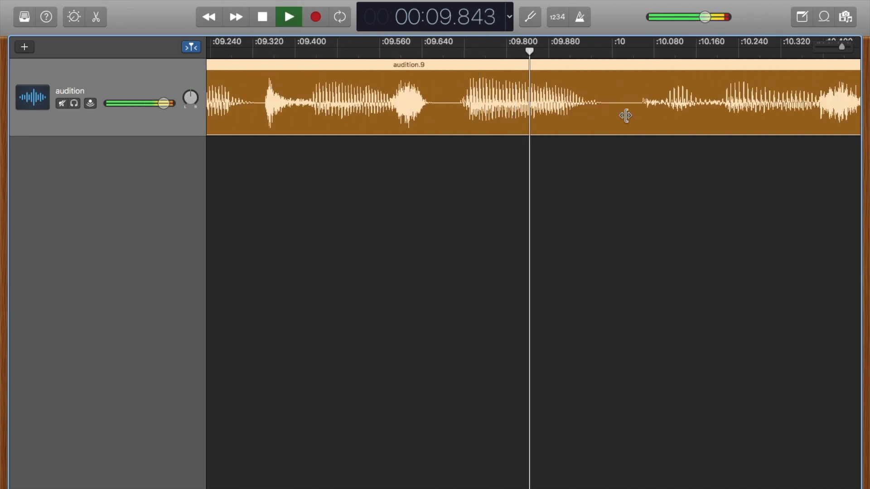
key(space)
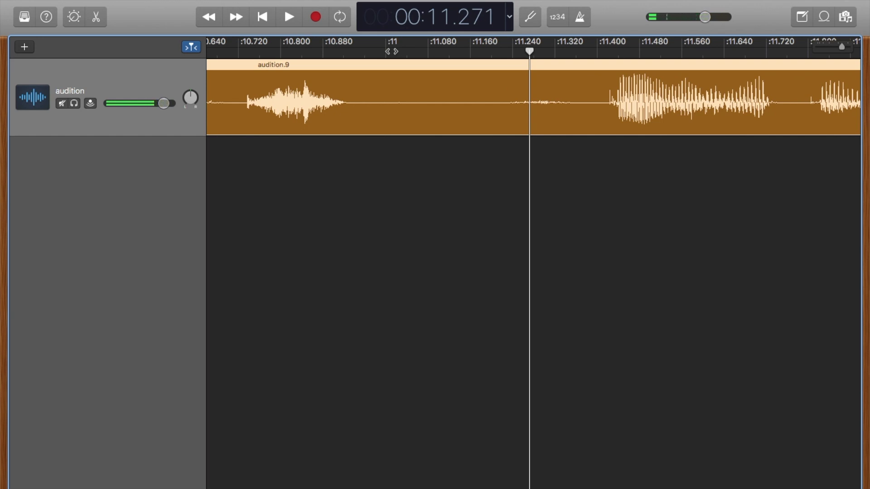
Split at 11.27 s, close the gap to audition.11 at 11.41 s, and shorten its tail.
key(super+t)
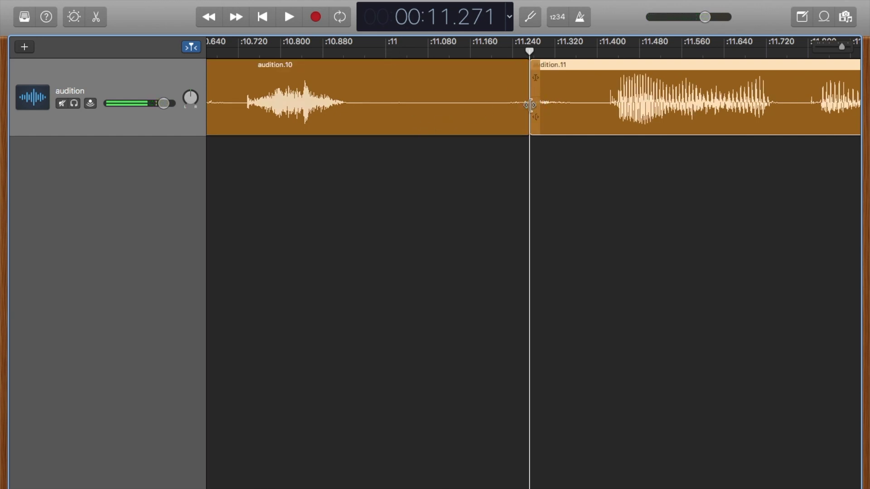
drag(526, 102, 354, 100)
click(538, 114)
drag(539, 115, 609, 121)
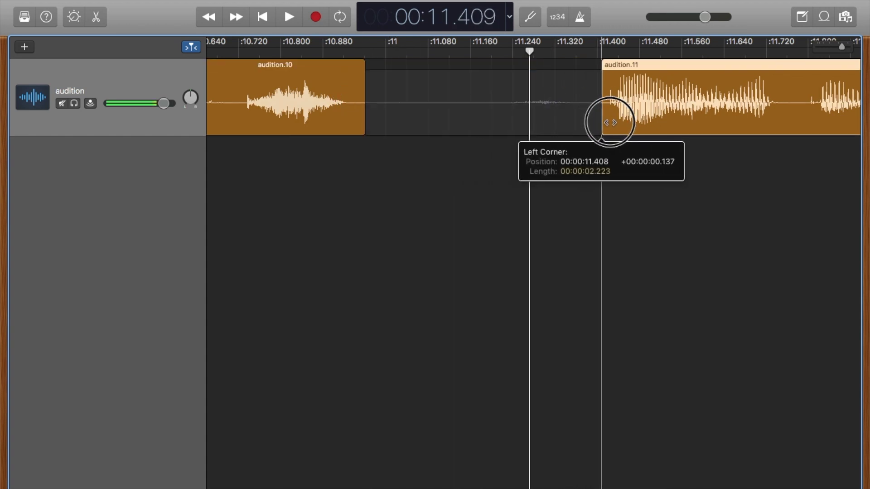
key(space)
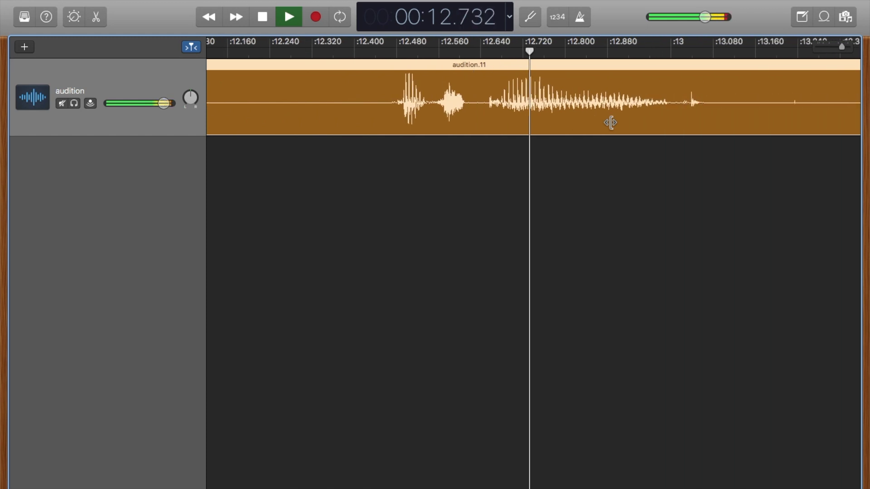
key(space)
mouse_move(592, 121)
mouse_down()
mouse_move(326, 122)
mouse_move(408, 129)
mouse_move(388, 105)
mouse_move(306, 120)
mouse_up()
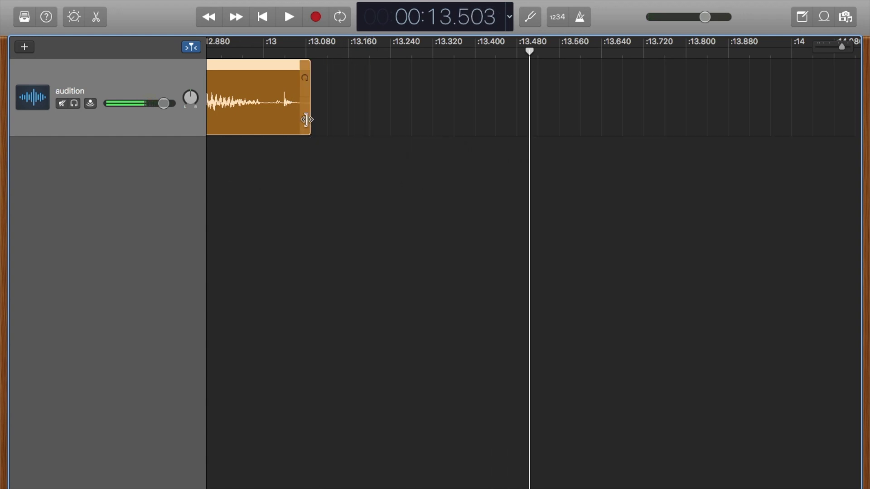
Return the playhead to the start and zoom out to show all six regions, audition.2 through audition.11.
key(Return)
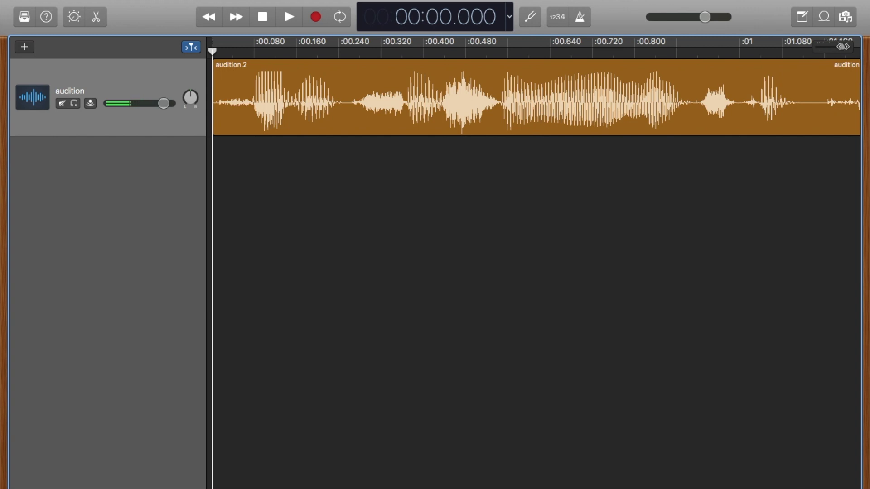
drag(842, 46, 837, 46)
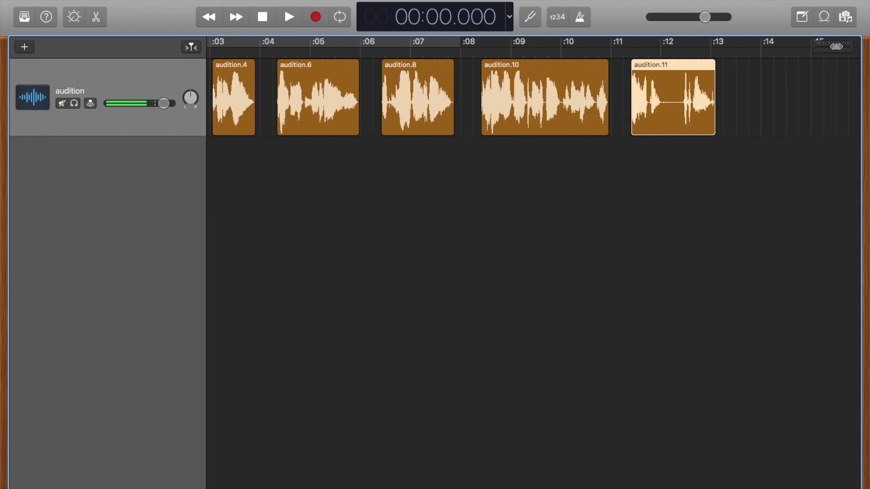
scroll(732, 138, left, 5)
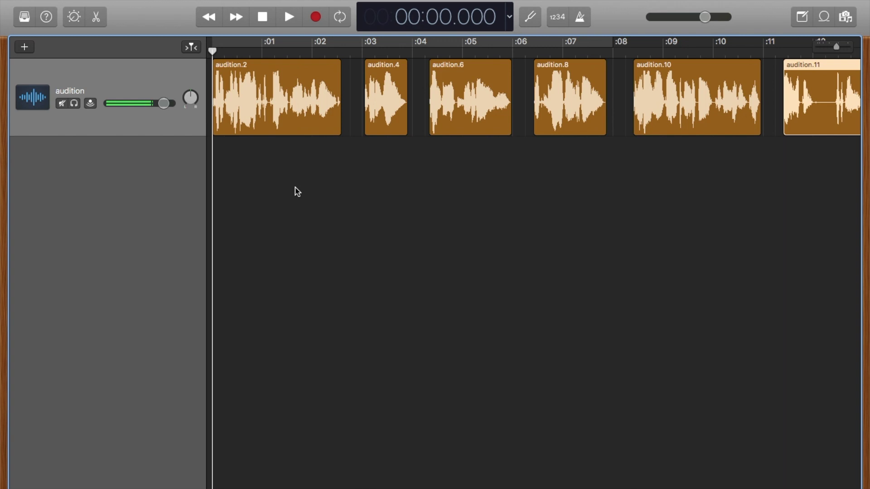
Enable playhead follow and play the edited track through audition.11, stopping near 13.85 s.
key(a)
key(space)
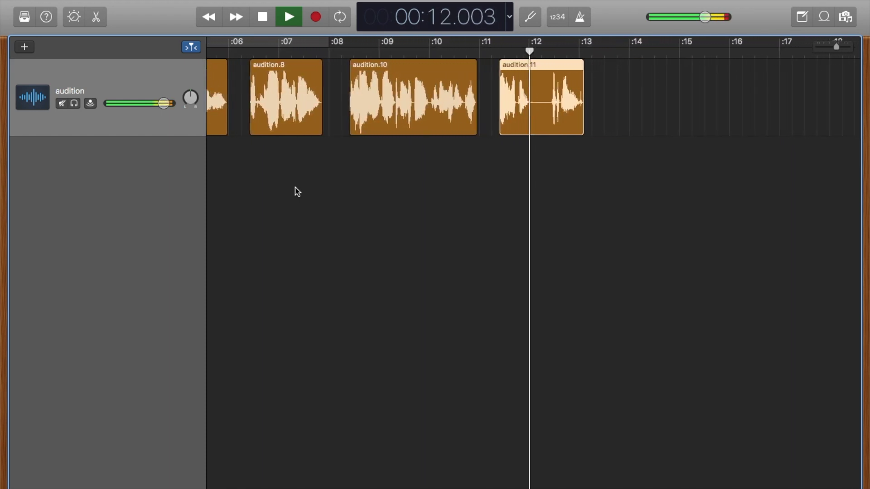
key(space)
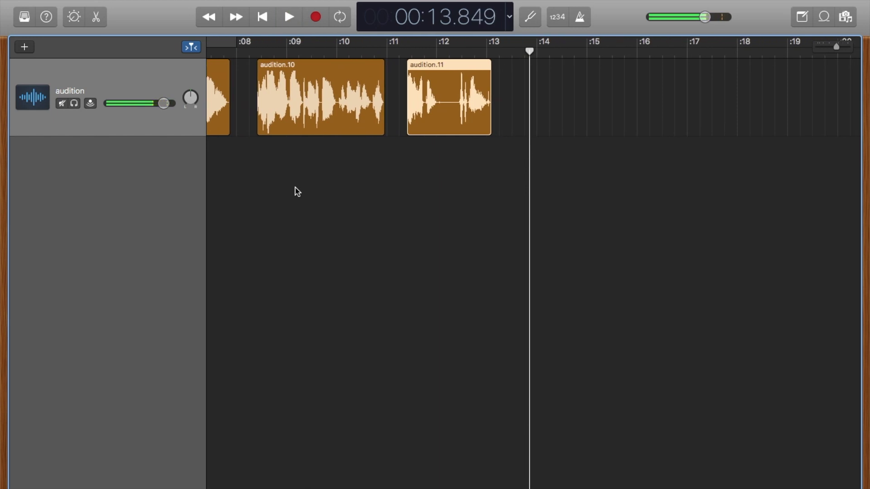